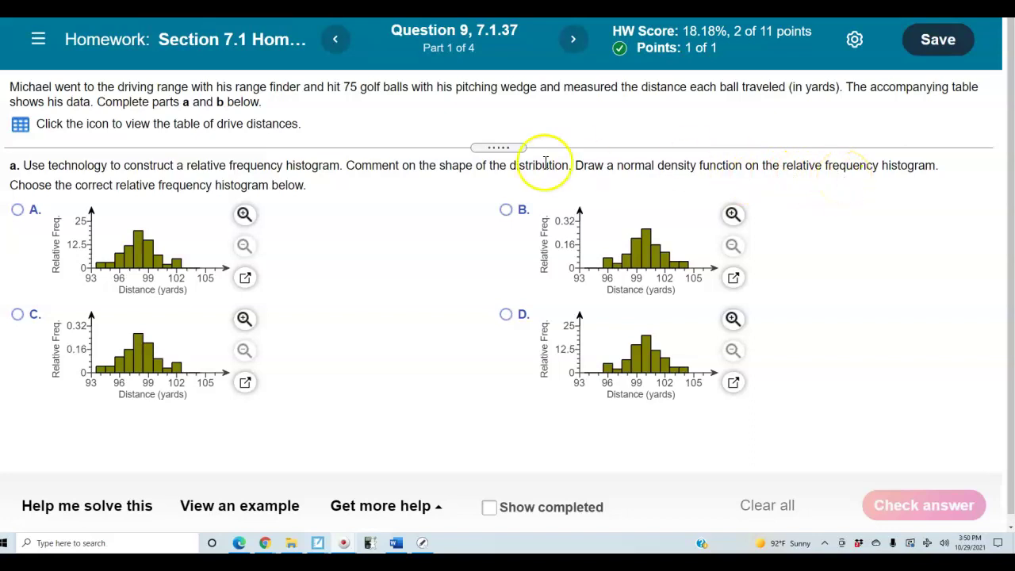
Export the golf drive distances table to StatCrunch and bring the StatCrunch data window forward
left_click(20, 125)
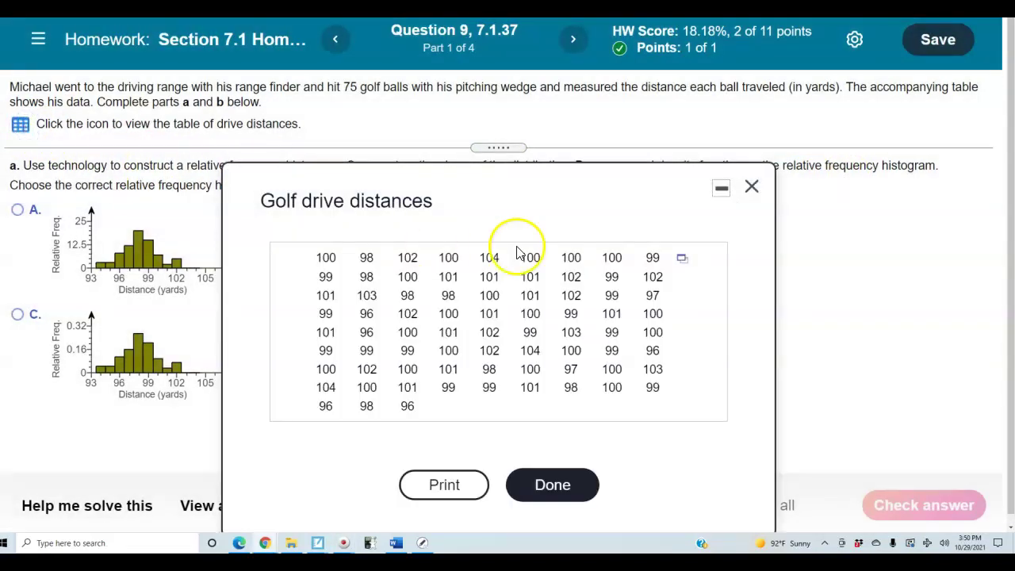
left_click(684, 258)
left_click(721, 283)
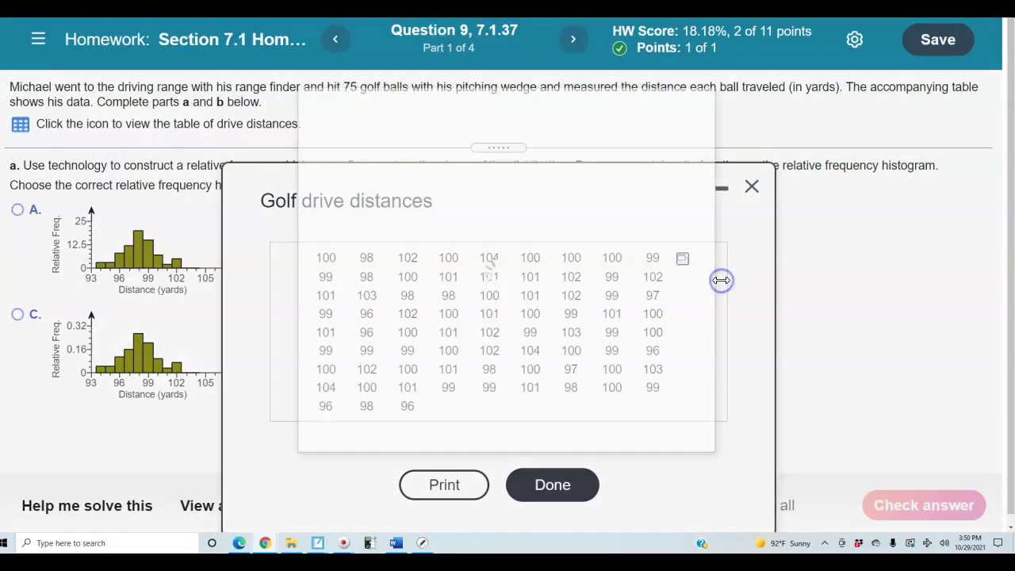
left_click(752, 186)
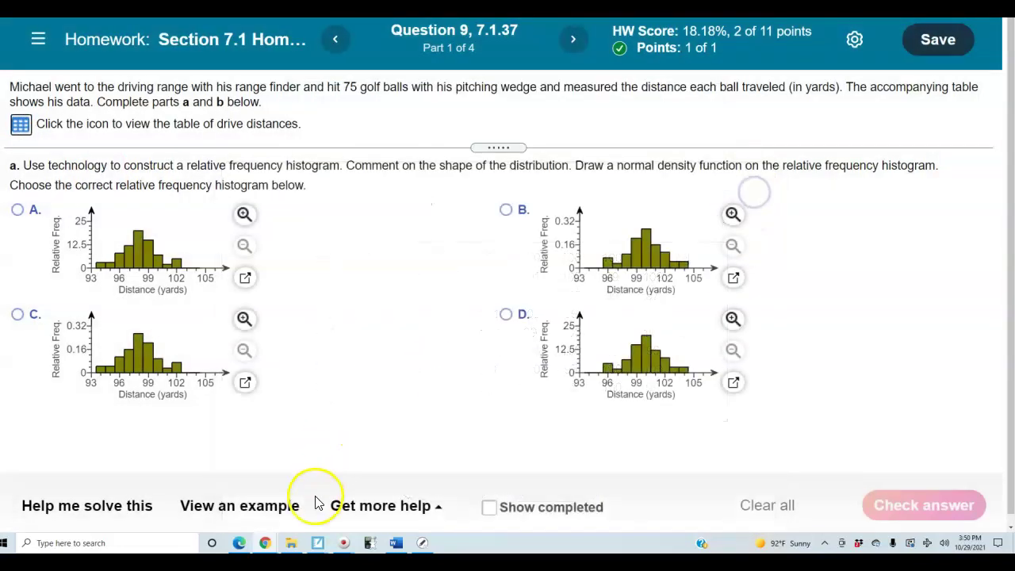
left_click(275, 545)
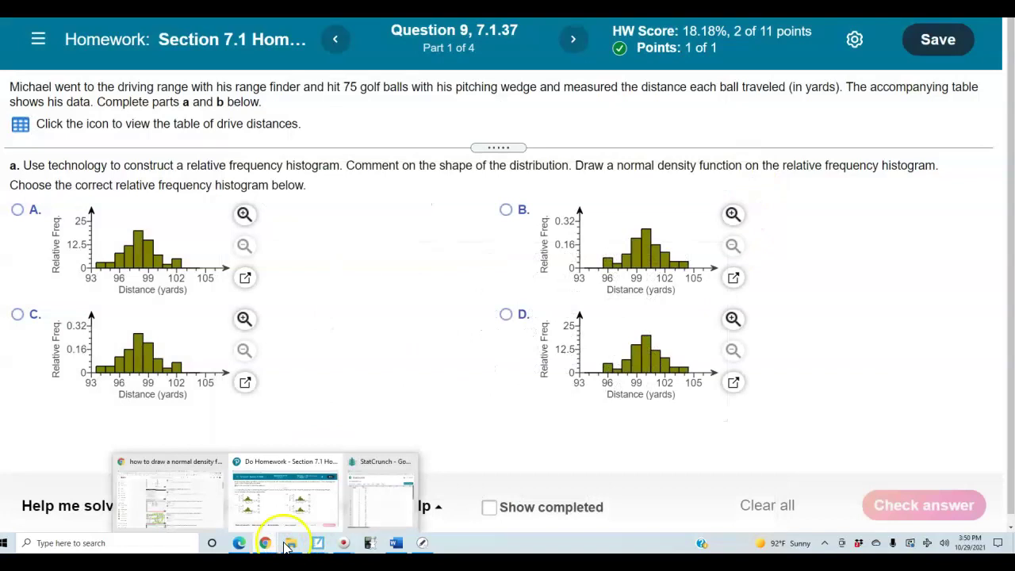
left_click(367, 507)
Delete row 1, the duplicated label row, so the Drive and Distance columns hold only numbers
left_click(486, 383)
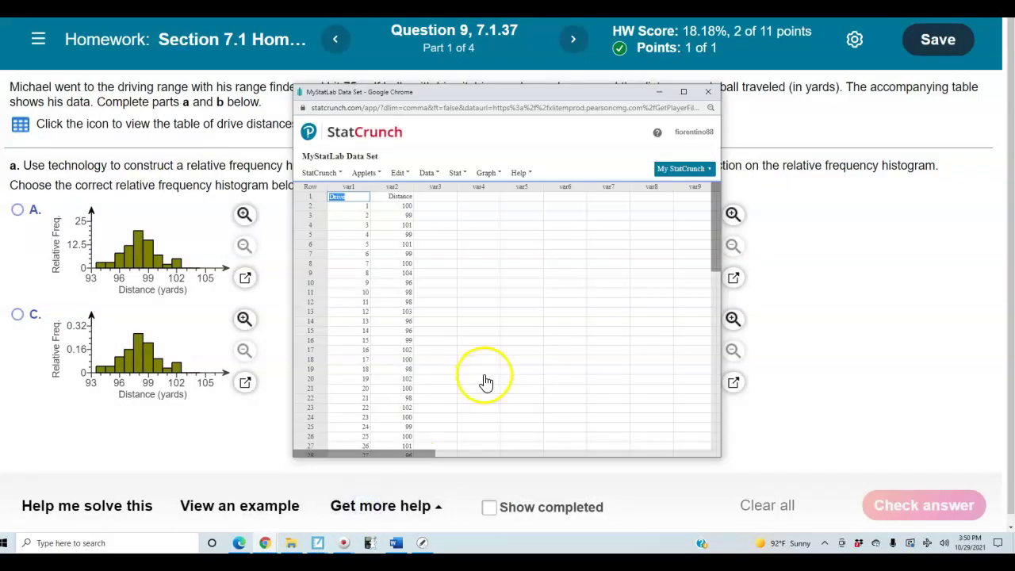
left_click_drag(469, 93, 545, 83)
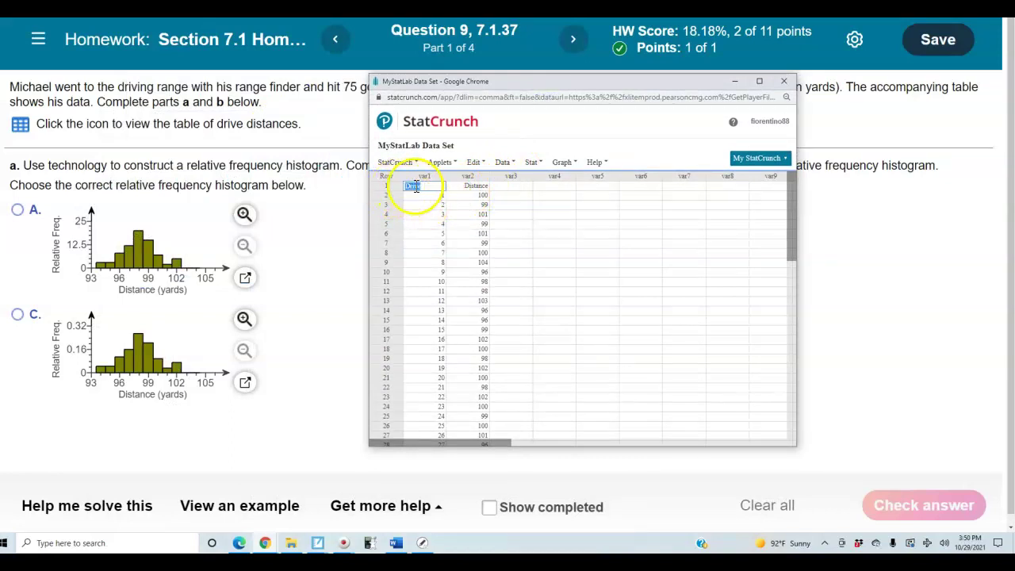
left_click(442, 184)
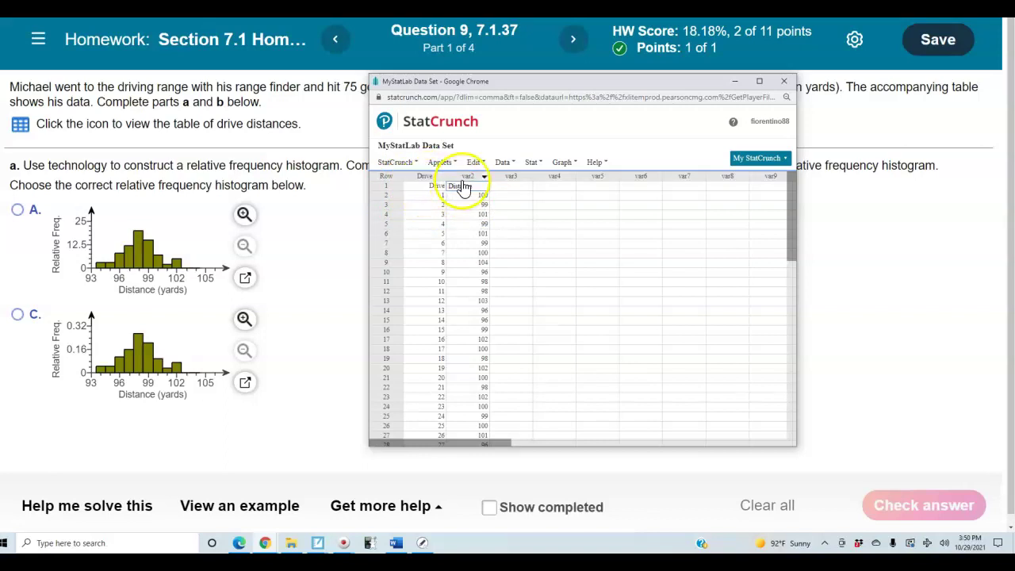
left_click(388, 184)
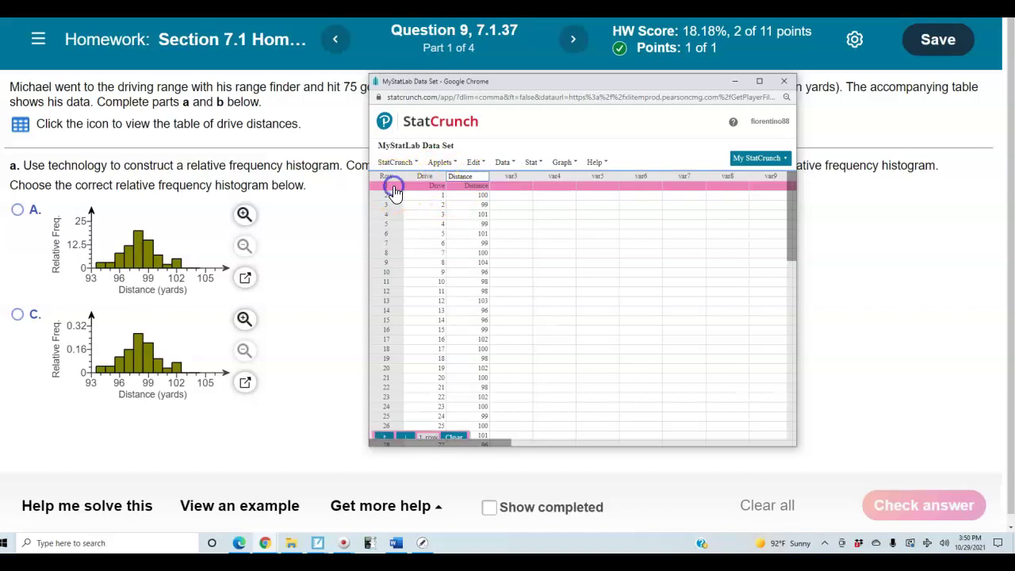
left_click(479, 162)
mouse_move(499, 260)
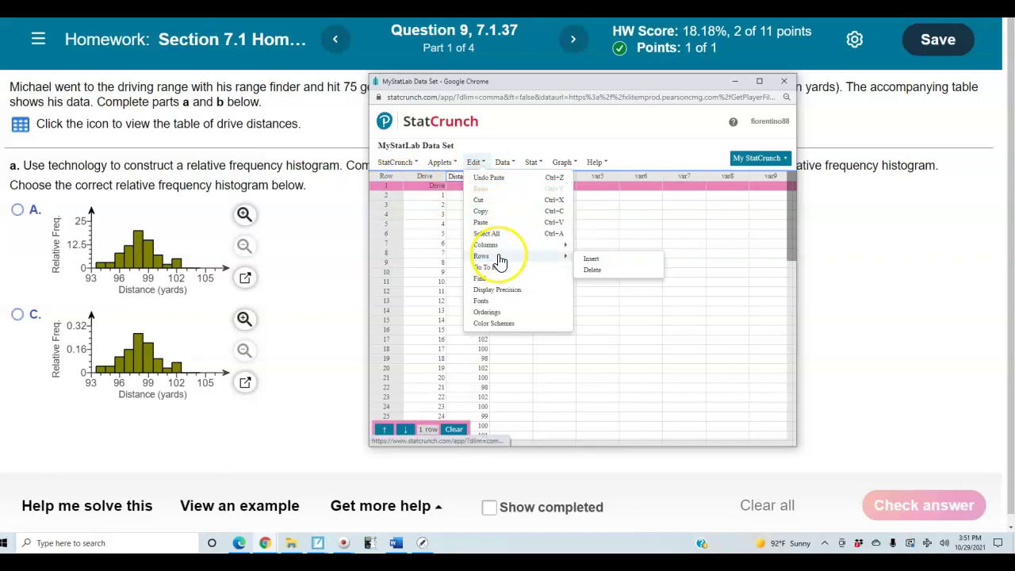
left_click(596, 270)
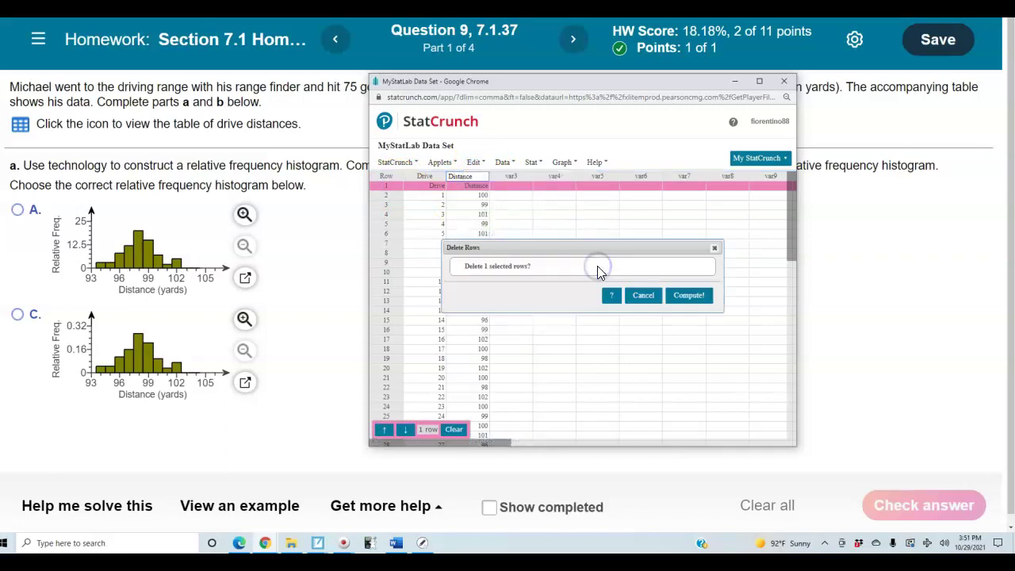
left_click(702, 297)
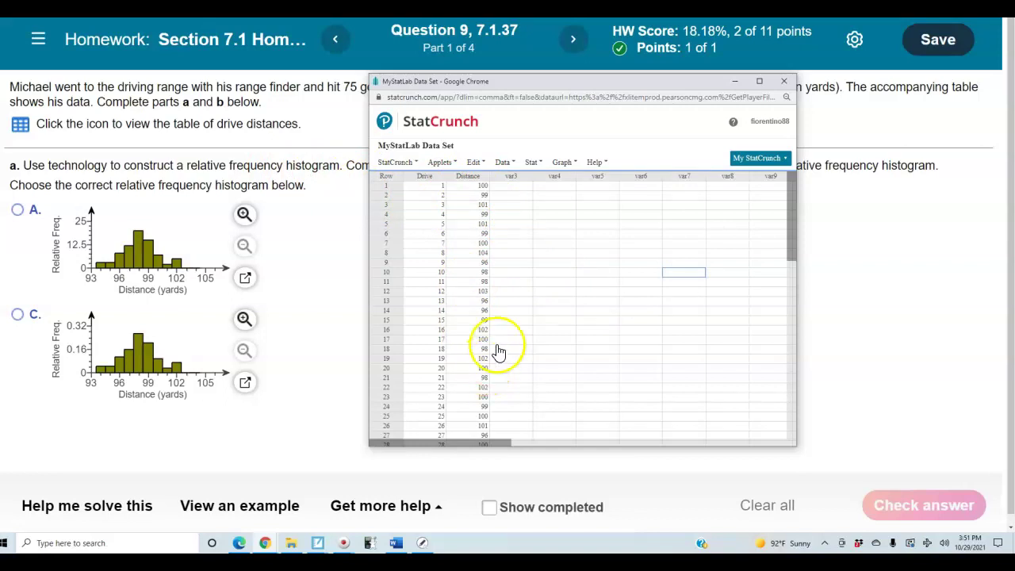
Build a relative frequency histogram of Distance, widen it, and set StatCrunch beside choices B and D
left_click(562, 162)
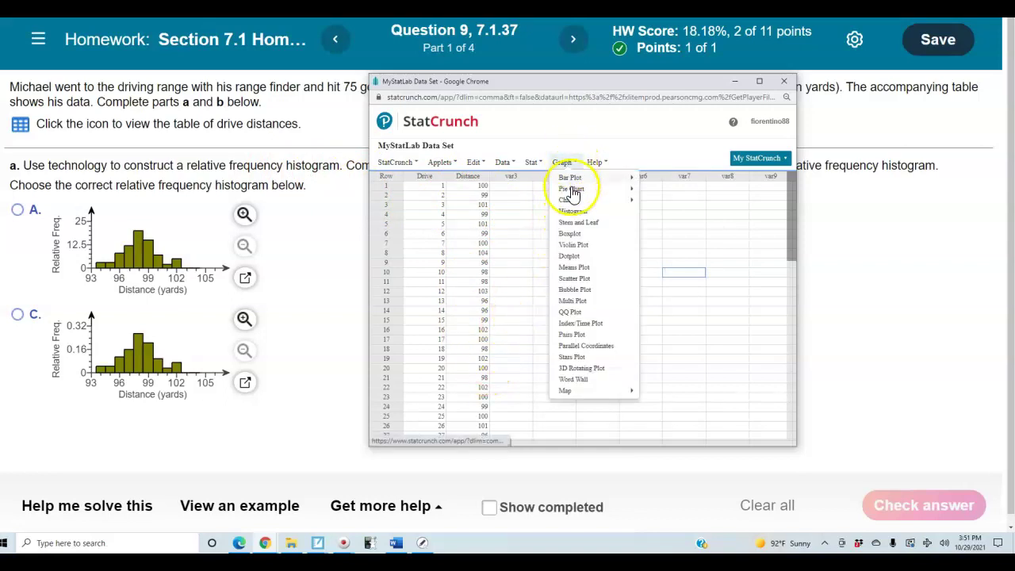
left_click(576, 212)
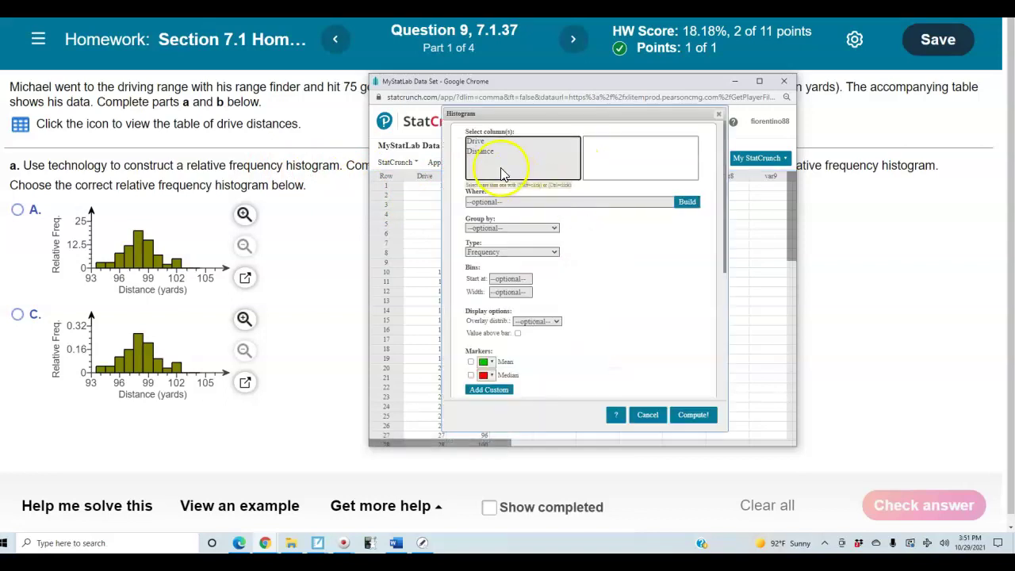
left_click(485, 152)
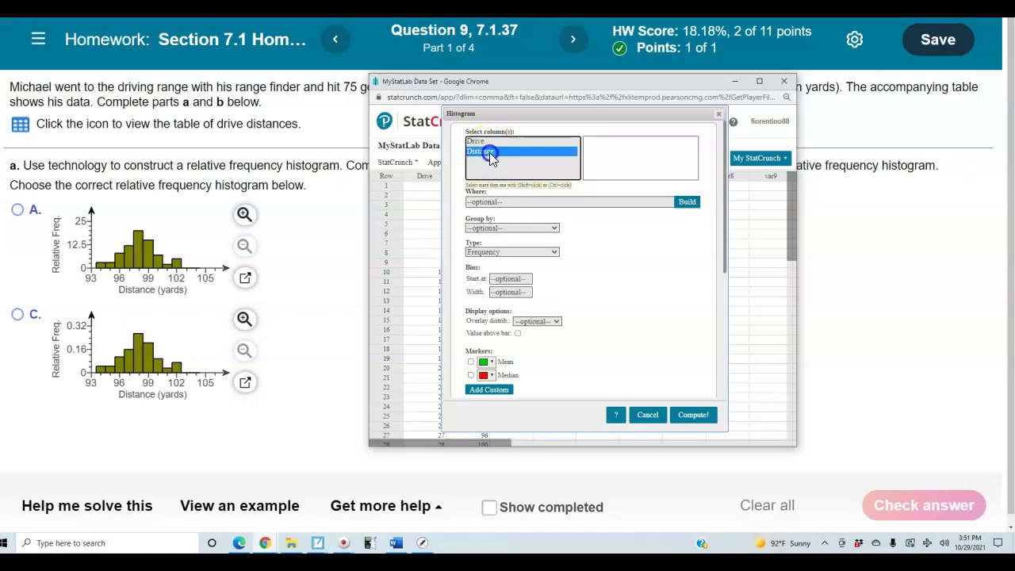
left_click(536, 253)
left_click(513, 290)
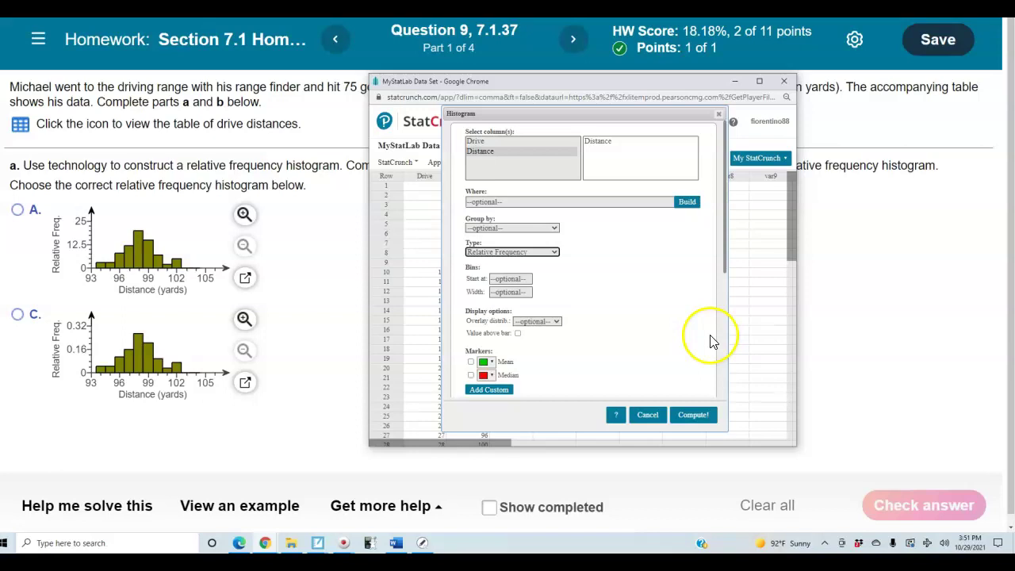
left_click(693, 416)
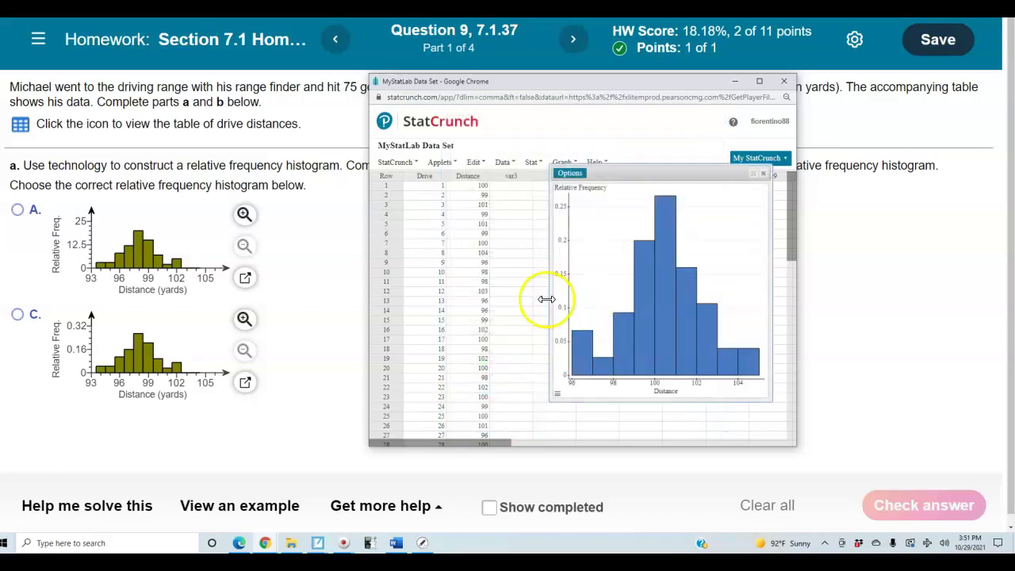
left_click_drag(548, 293, 402, 295)
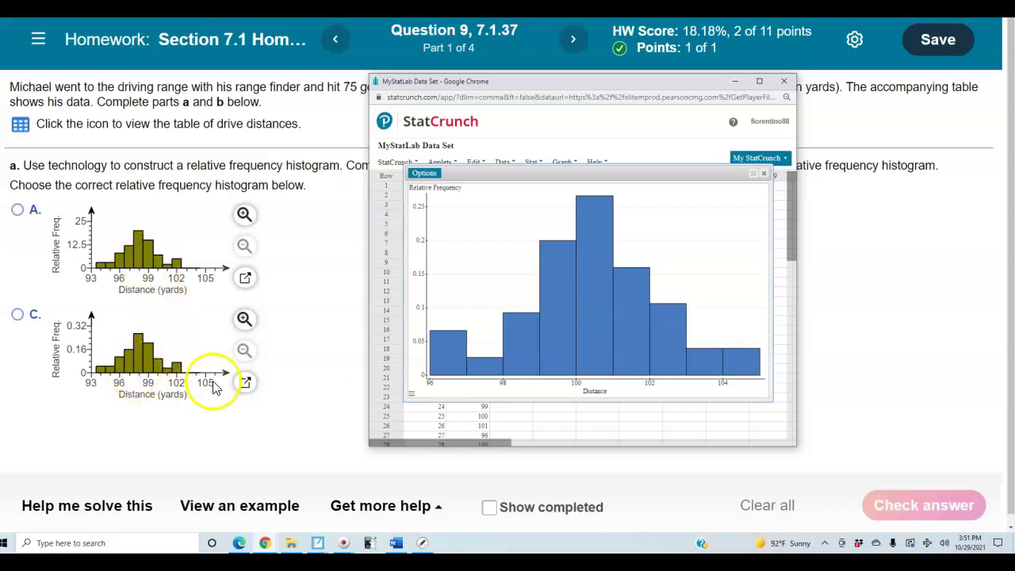
left_click_drag(603, 87, 298, 95)
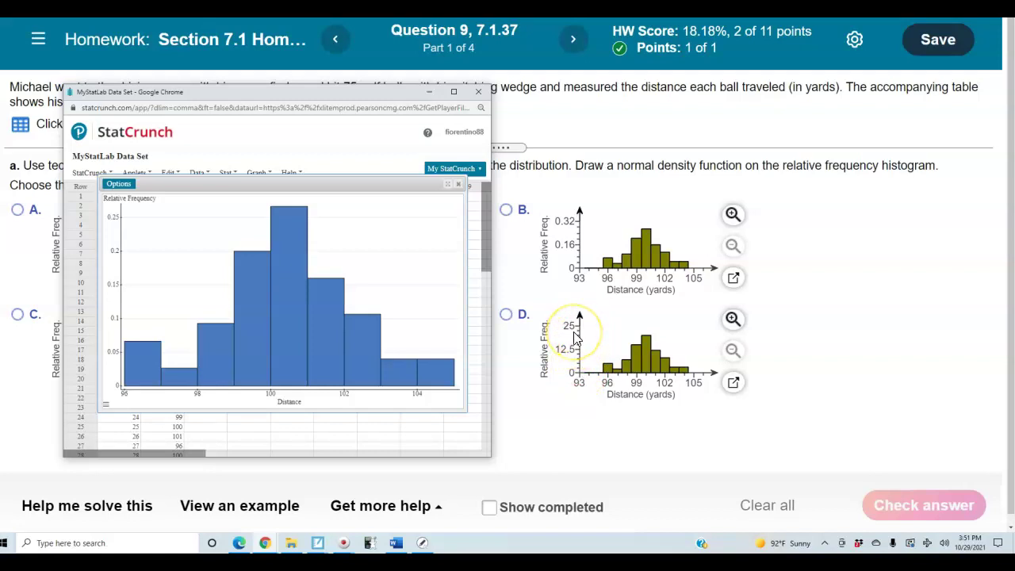
Answer histogram choice B and confirm it is marked correct
left_click(507, 212)
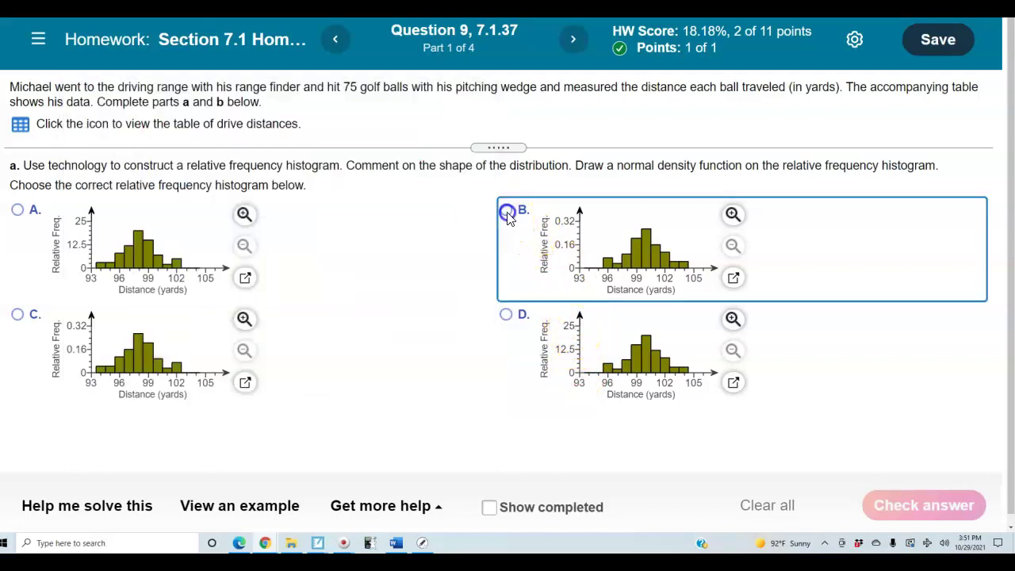
left_click(924, 496)
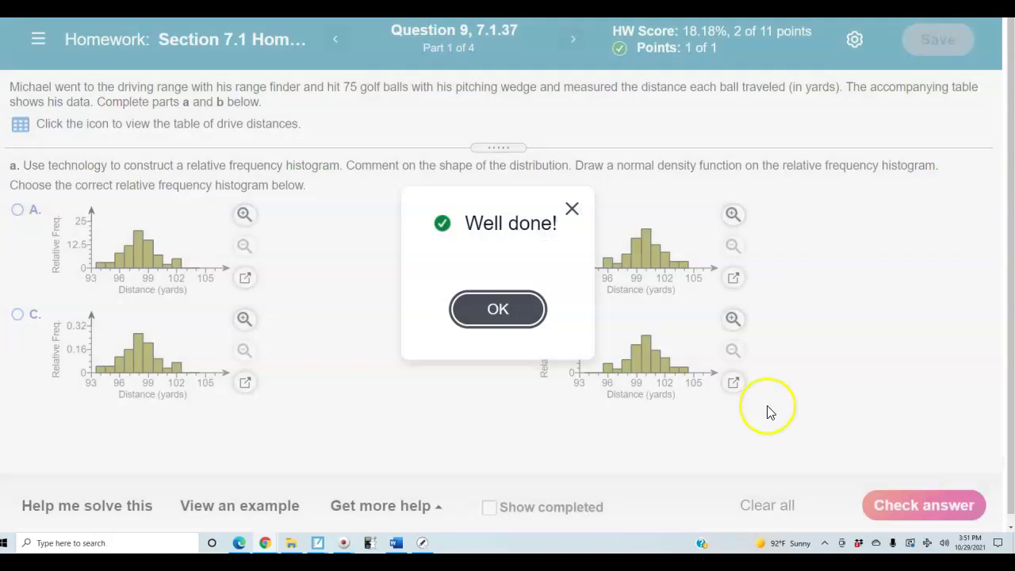
left_click(498, 309)
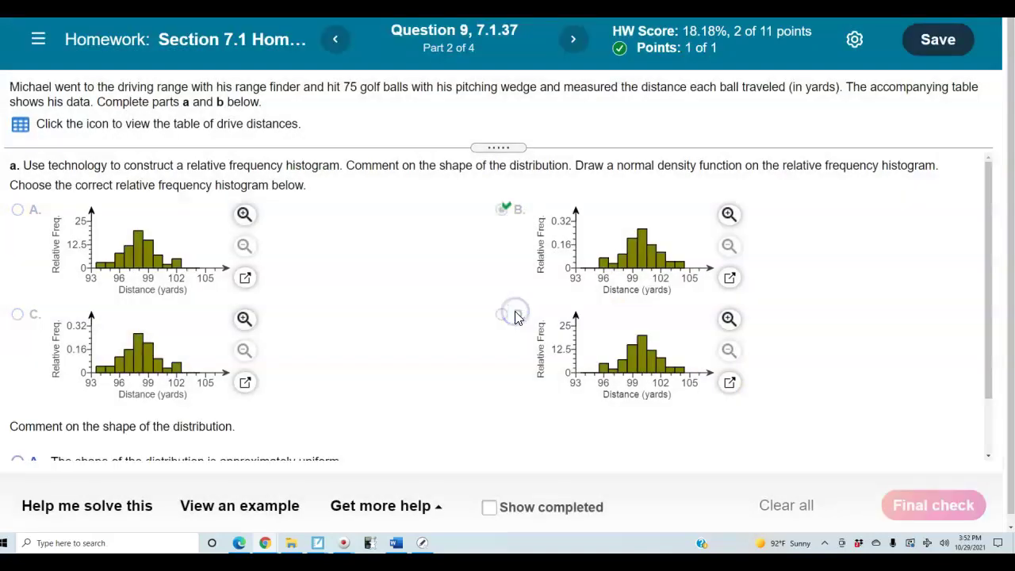
left_click_drag(985, 336, 993, 309)
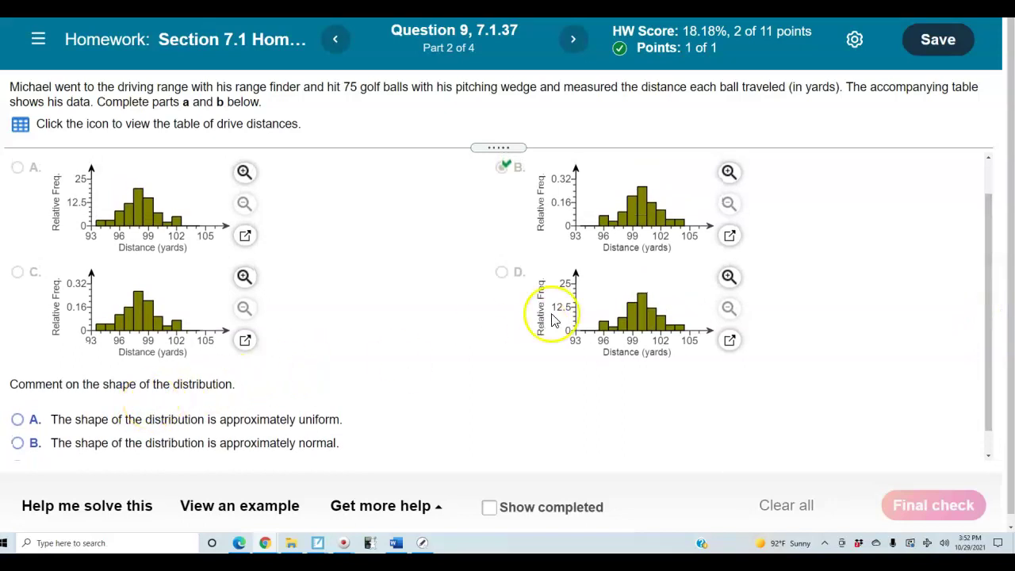
mouse_move(990, 333)
left_mouse_down()
mouse_move(994, 359)
mouse_move(999, 333)
left_mouse_up()
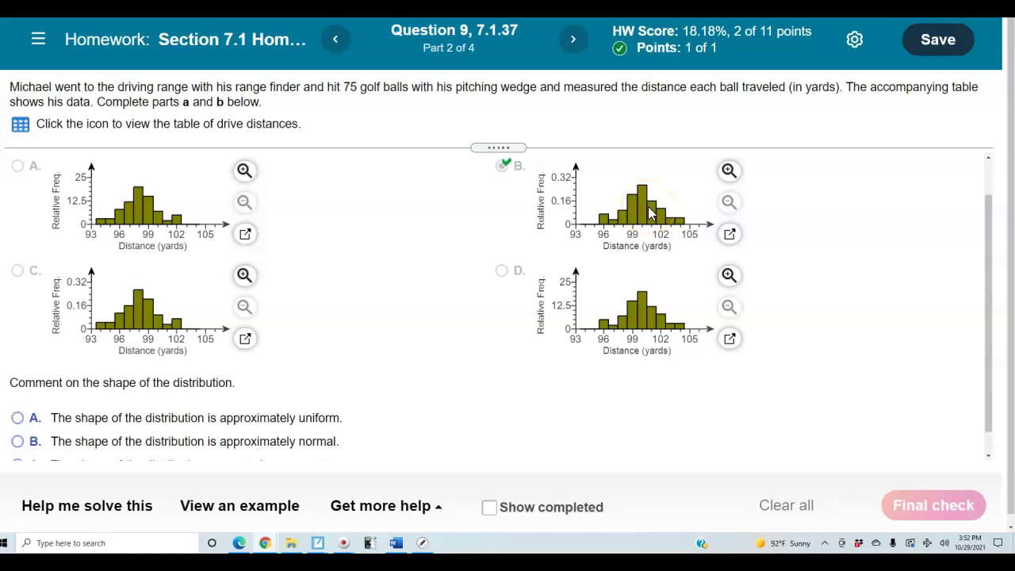
Describe the distribution's shape as approximately normal and submit it for the final check
left_click(17, 441)
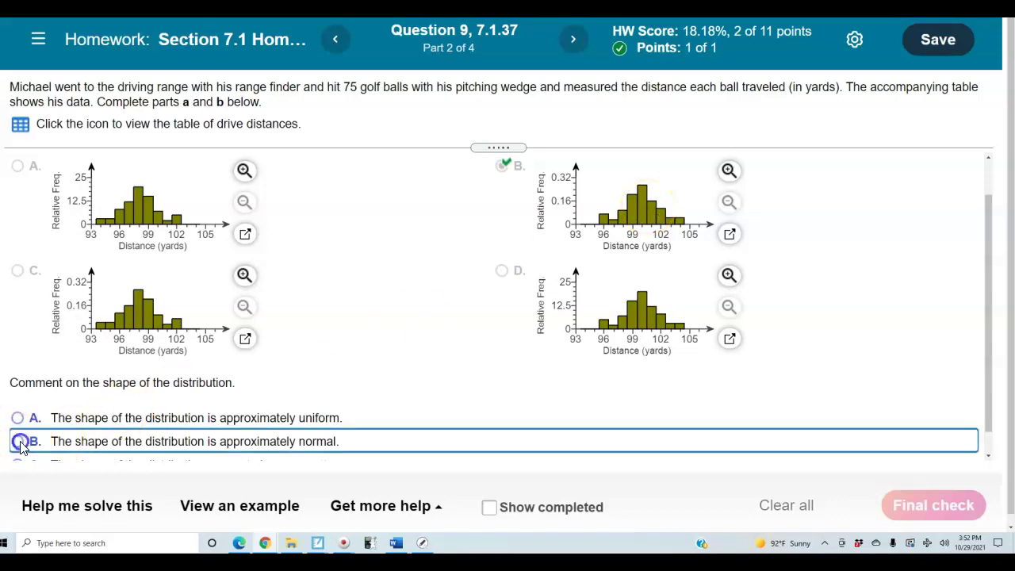
scroll(376, 389, "down", 1)
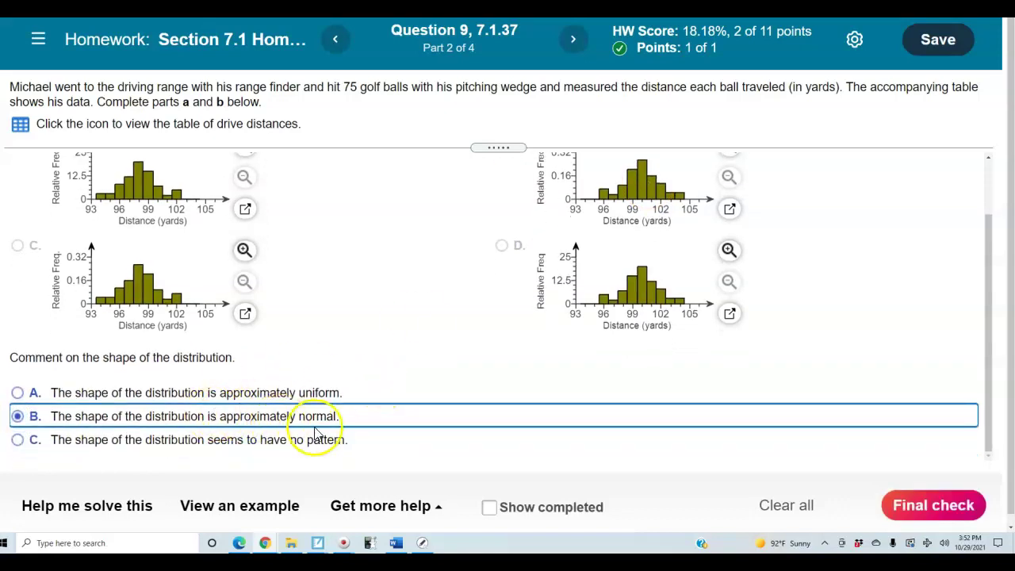
left_click(899, 501)
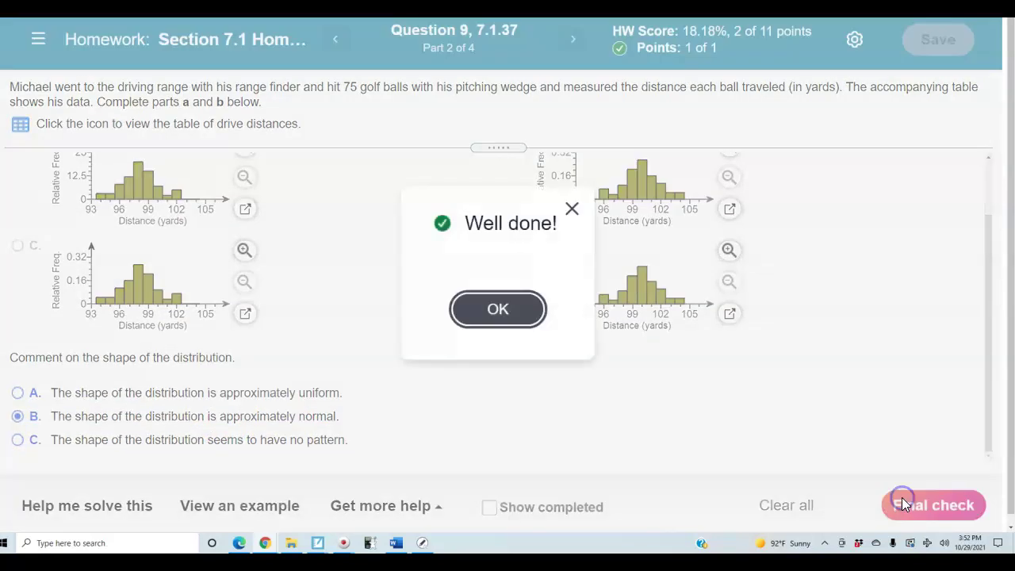
left_click(499, 316)
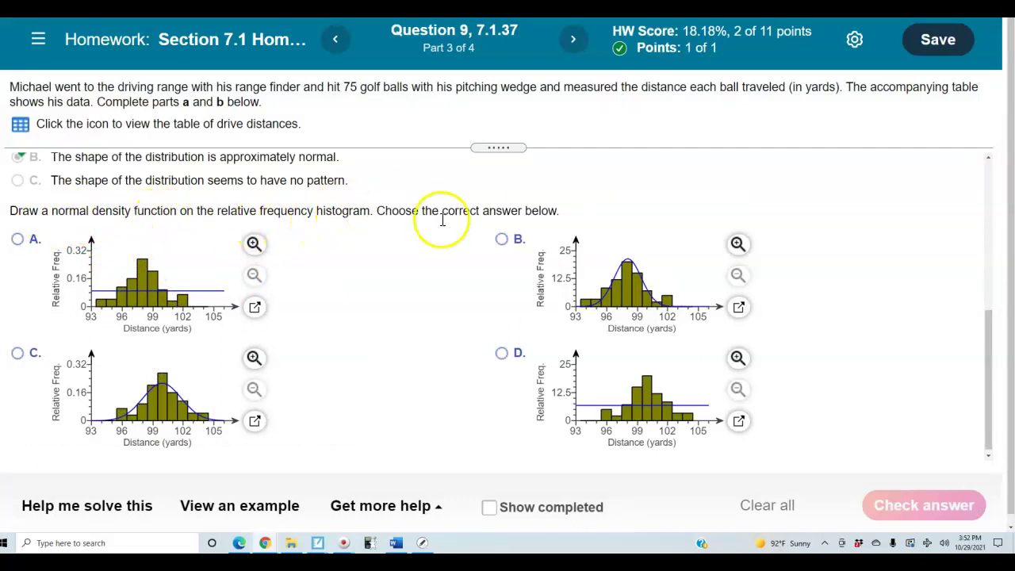
Widen the StatCrunch window and place the Distance histogram to the right of the data columns
mouse_move(267, 545)
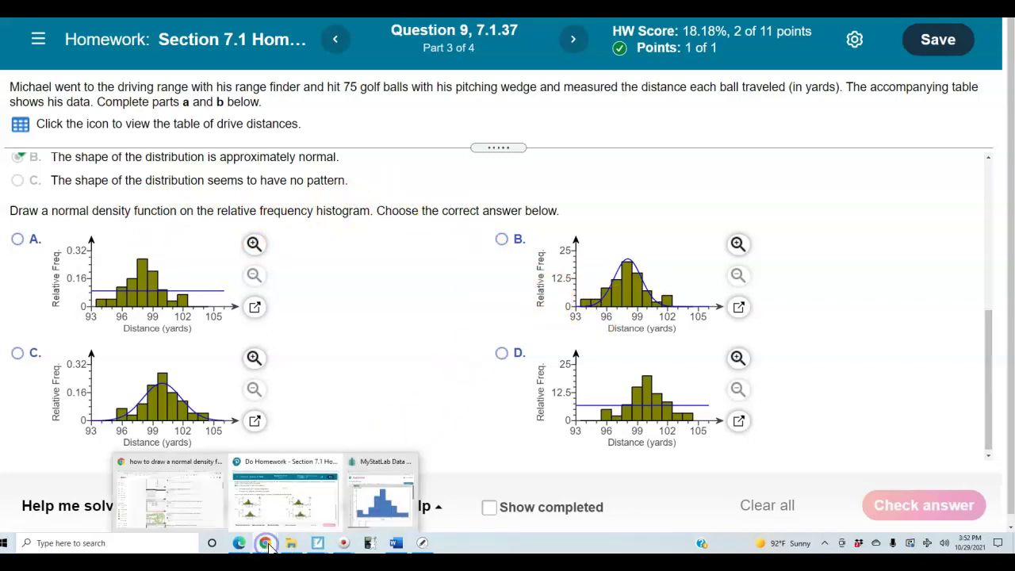
left_click(377, 504)
left_click_drag(469, 321, 333, 304)
left_click_drag(220, 188, 325, 195)
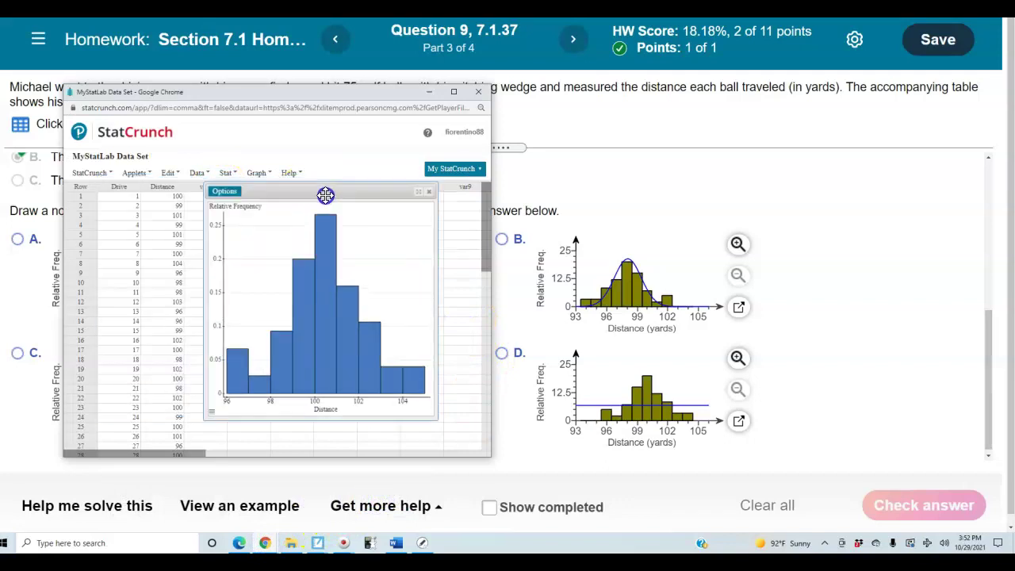
left_click_drag(494, 247, 825, 238)
left_click_drag(375, 188, 680, 192)
left_click(460, 263)
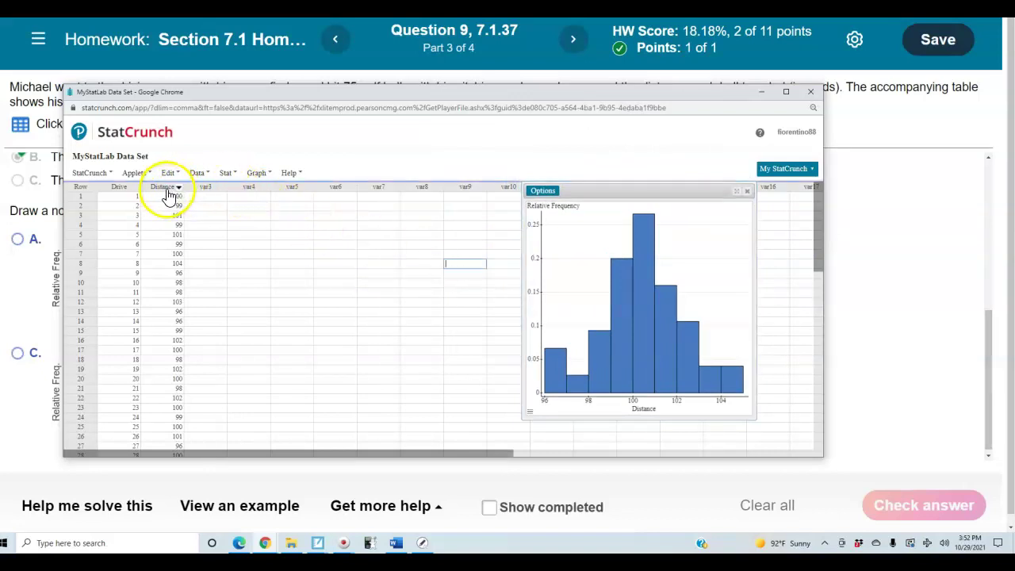
left_click(226, 174)
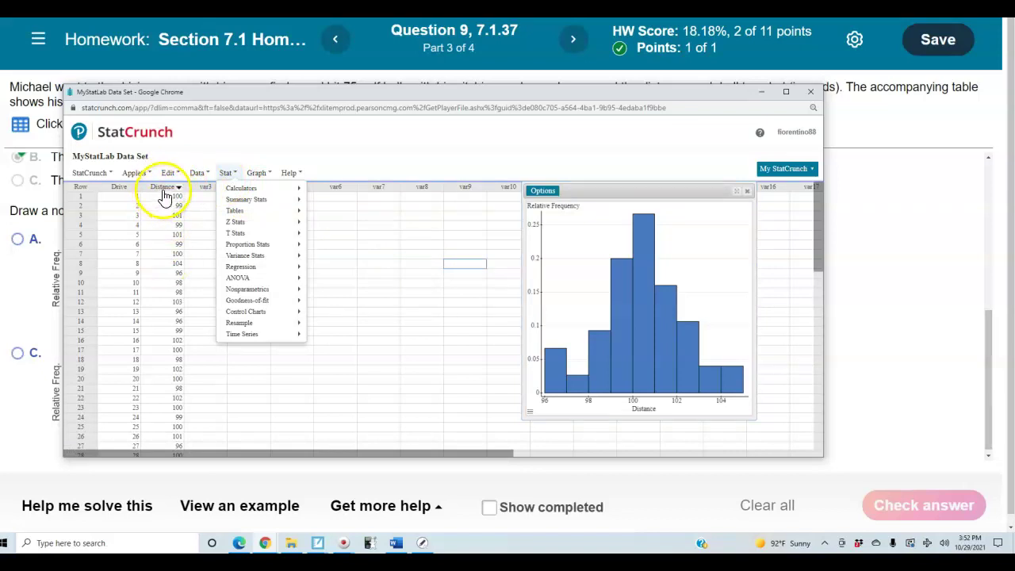
Compute Summary Stats for the Distance column, giving mean 99.92 and std. dev. 1.8727058
mouse_move(246, 204)
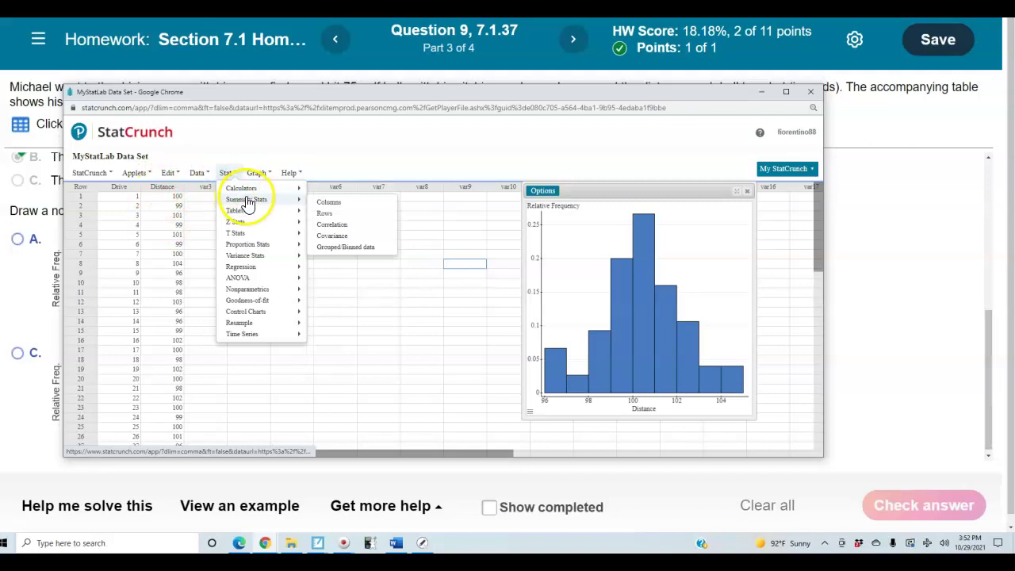
left_click(328, 202)
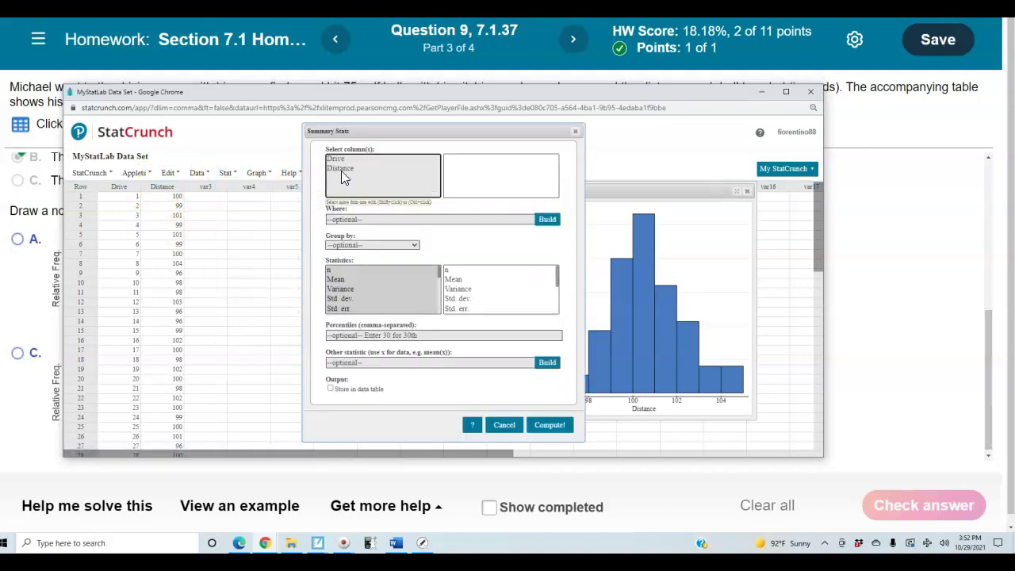
left_click(341, 170)
left_click(343, 279)
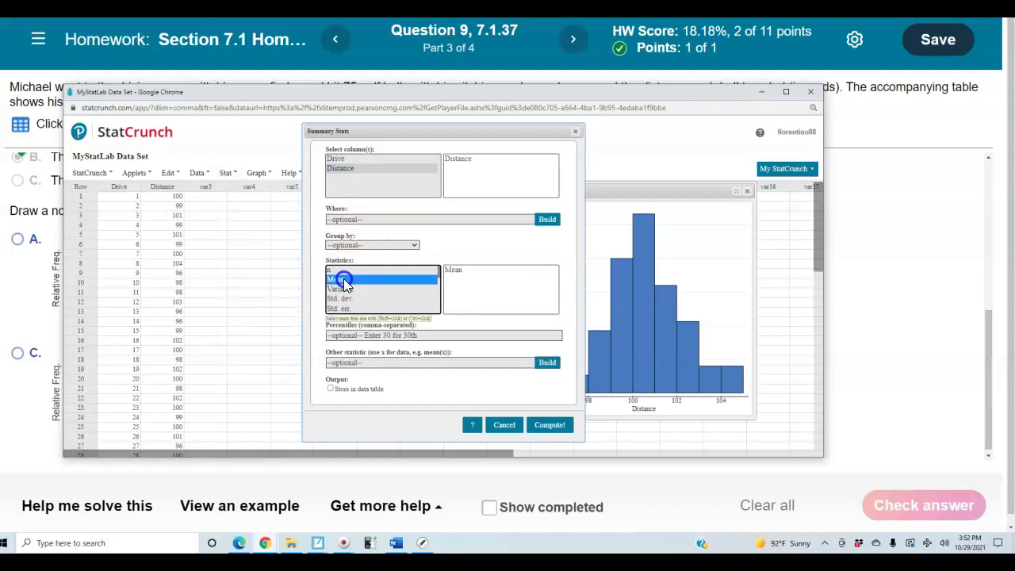
left_click(347, 300, "ctrl")
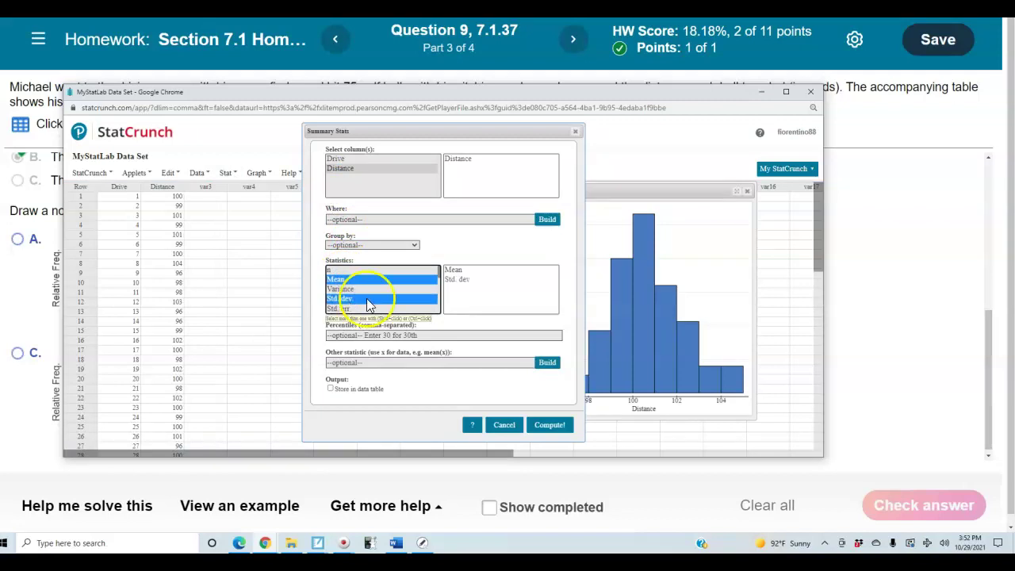
left_click(549, 423)
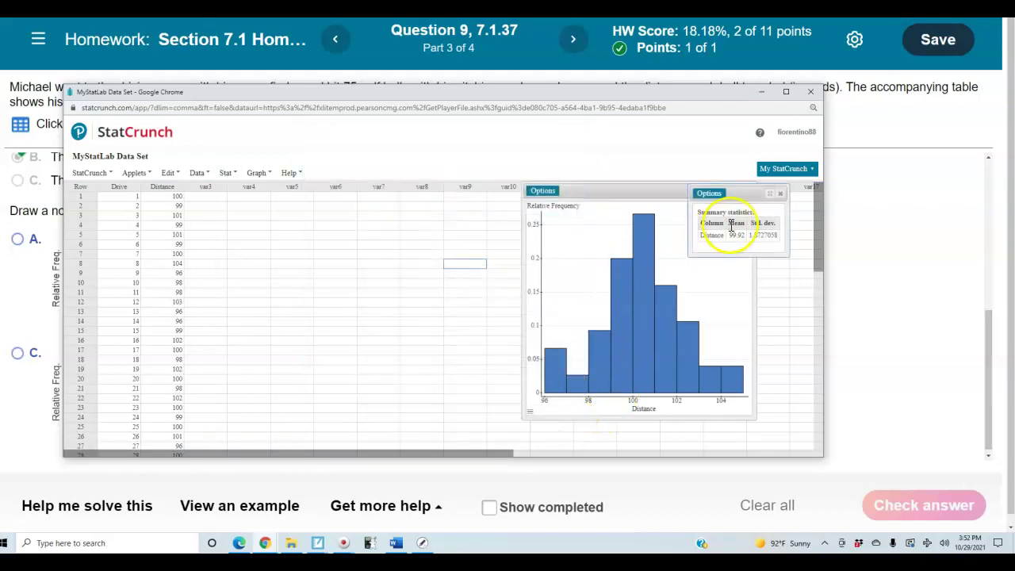
Move the summary results over the spreadsheet and widen the histogram in the middle
left_click_drag(747, 193, 293, 236)
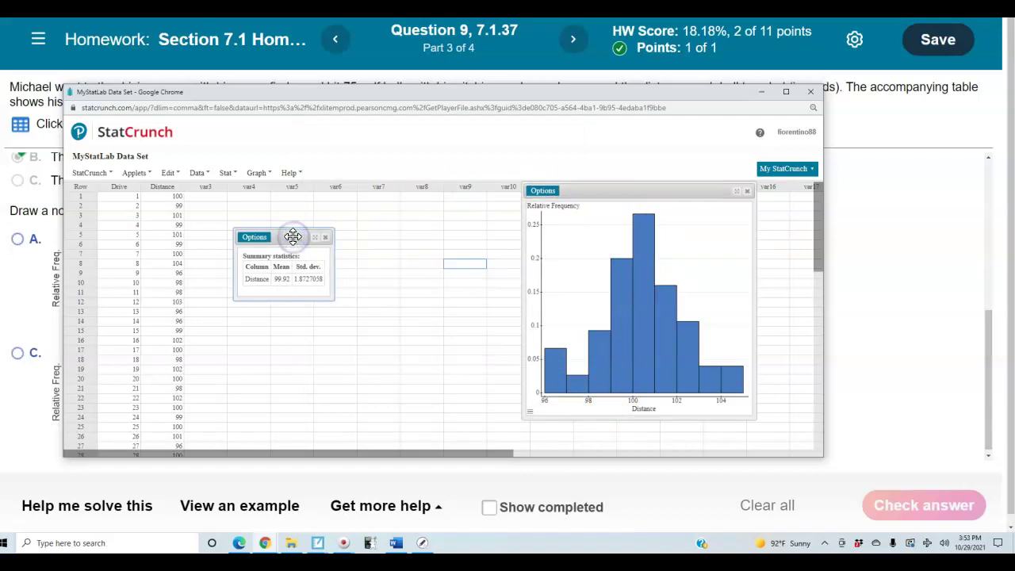
left_click(286, 279)
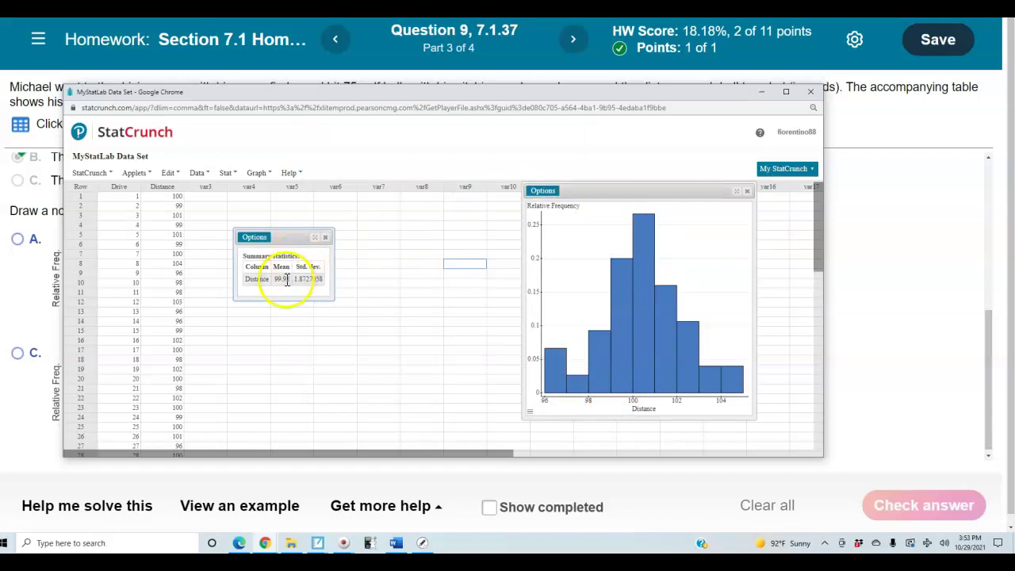
left_click_drag(656, 190, 529, 167)
left_click(628, 275)
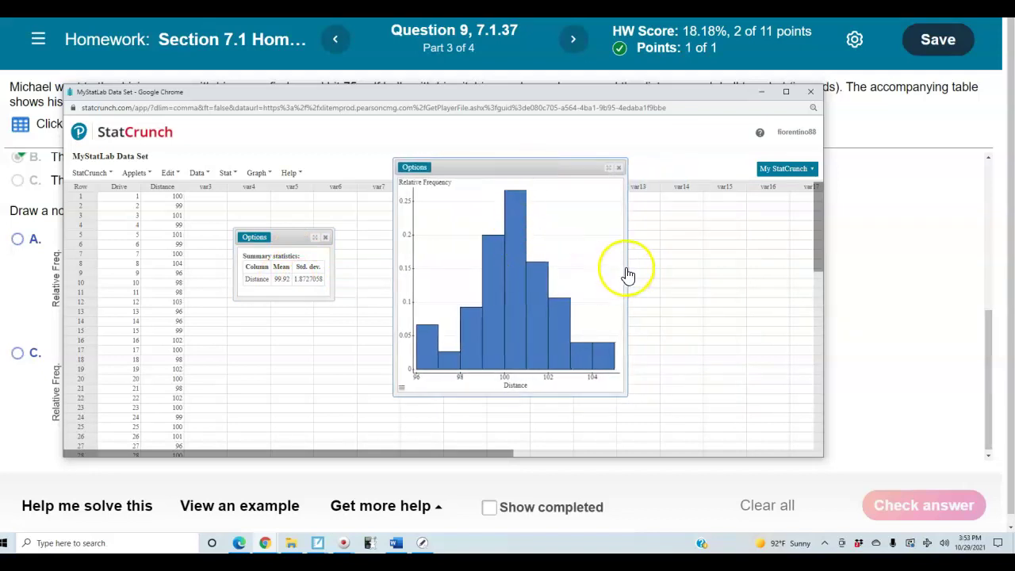
left_click_drag(626, 269, 703, 265)
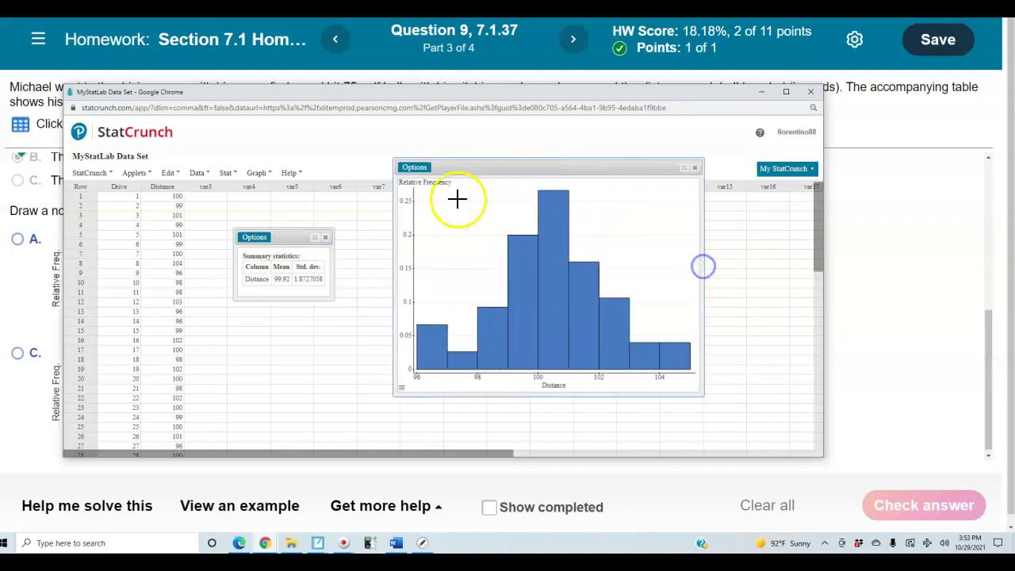
left_click(416, 168)
Edit the Distance histogram to overlay a Normal curve with mean 99.92 and std. dev. 1.872
left_click(416, 181)
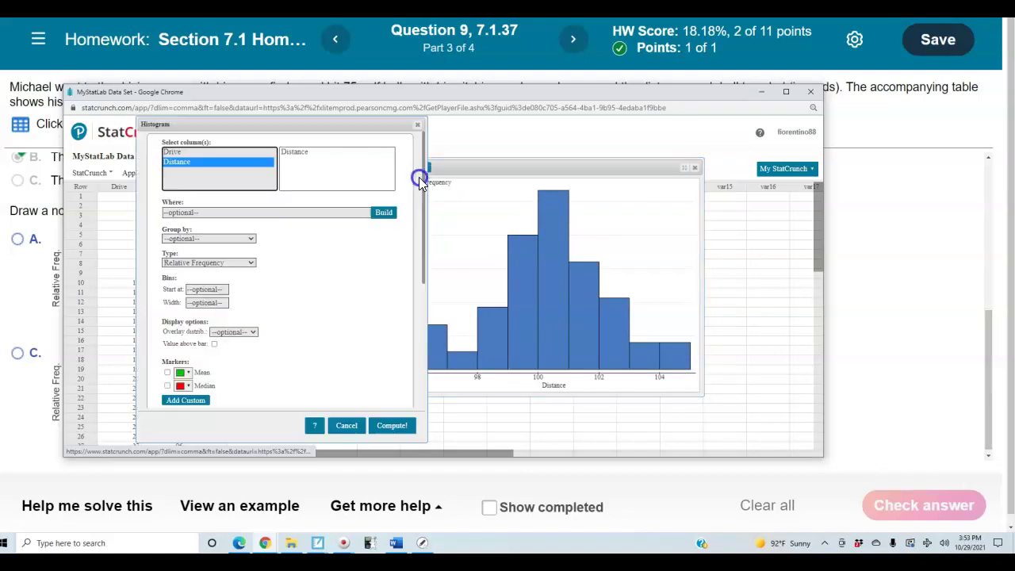
left_click_drag(317, 125, 554, 118)
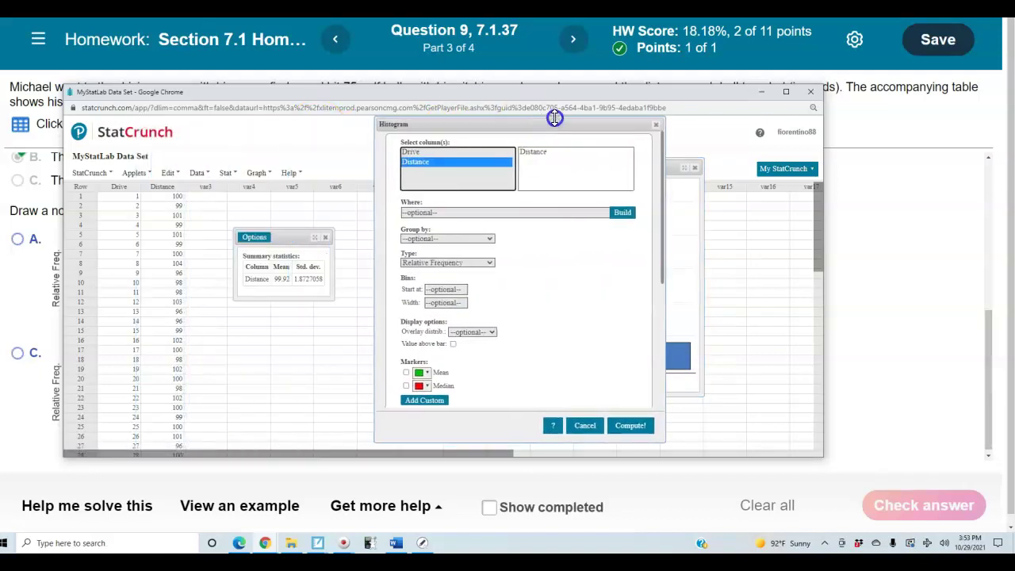
left_click(491, 332)
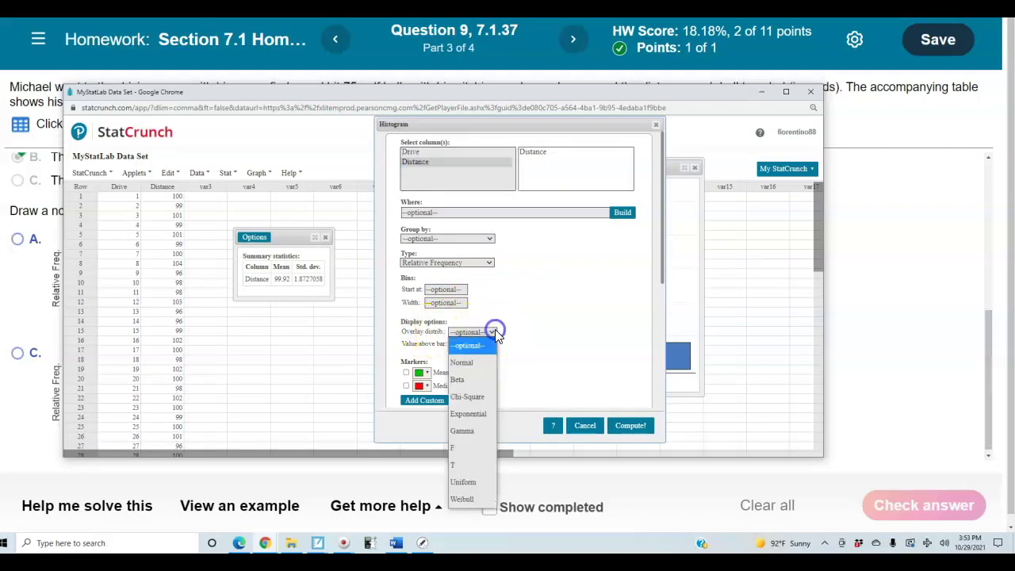
left_click(474, 367)
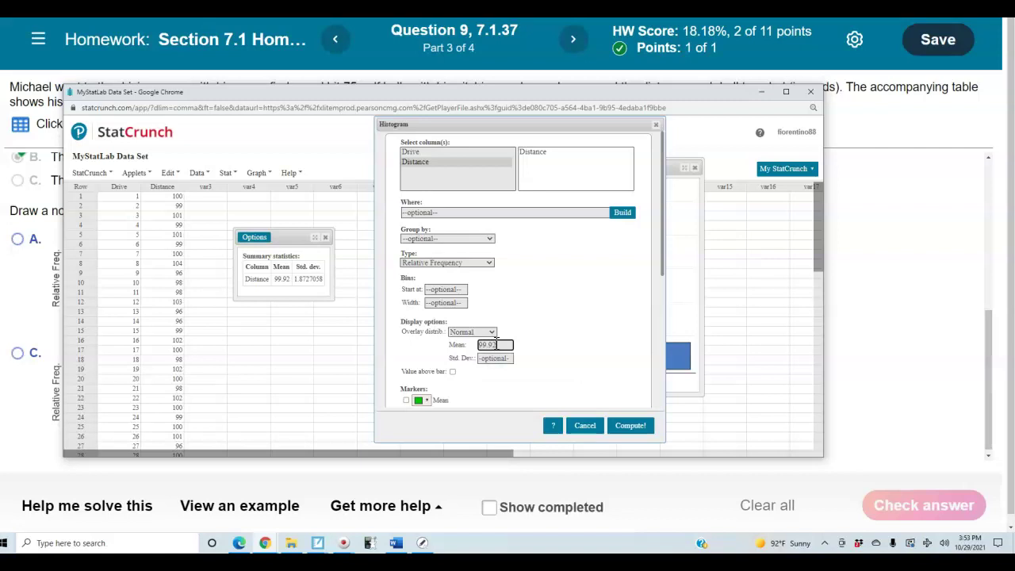
left_click(495, 359)
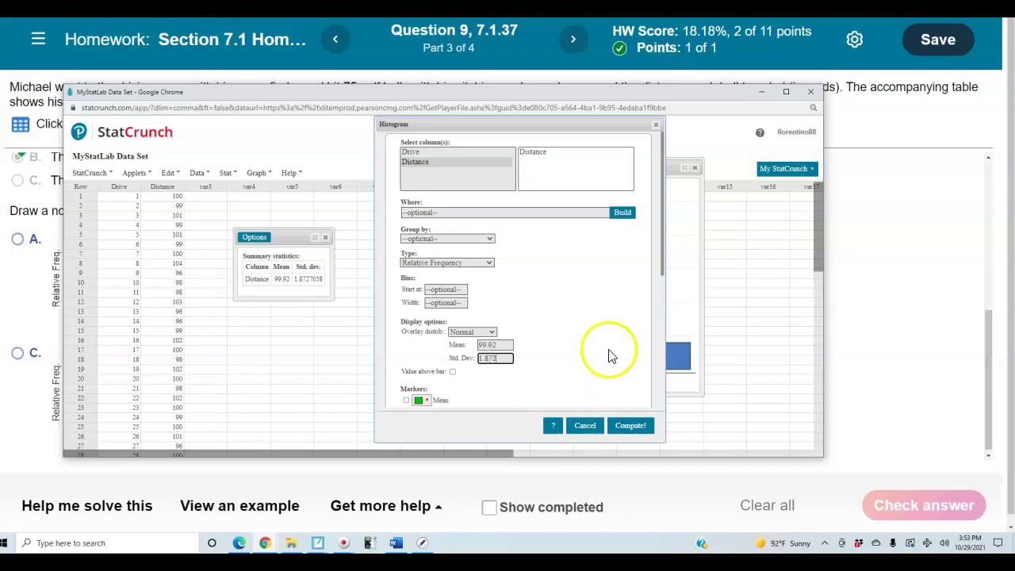
left_click(630, 425)
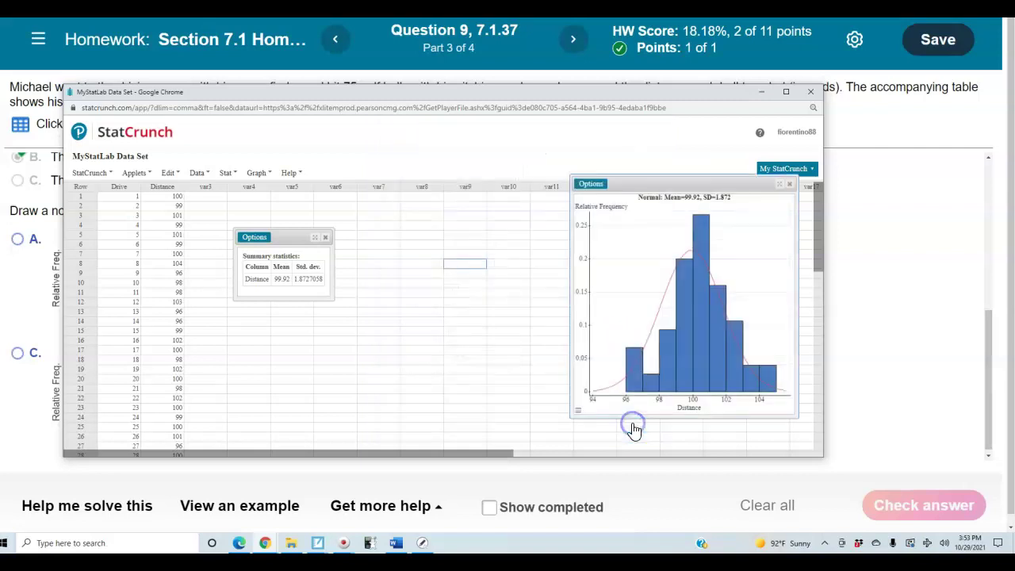
left_click_drag(569, 310, 383, 306)
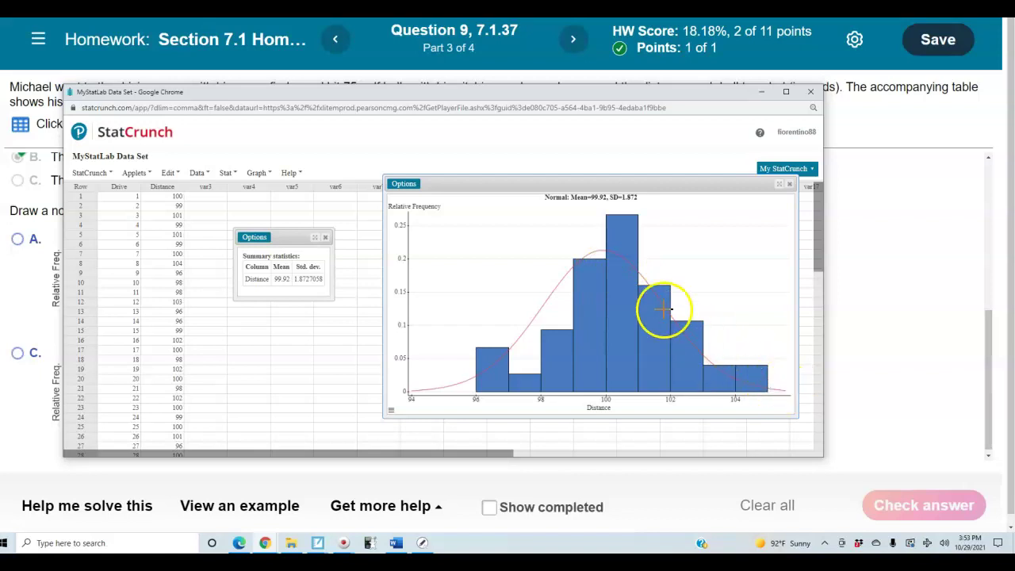
mouse_move(662, 308)
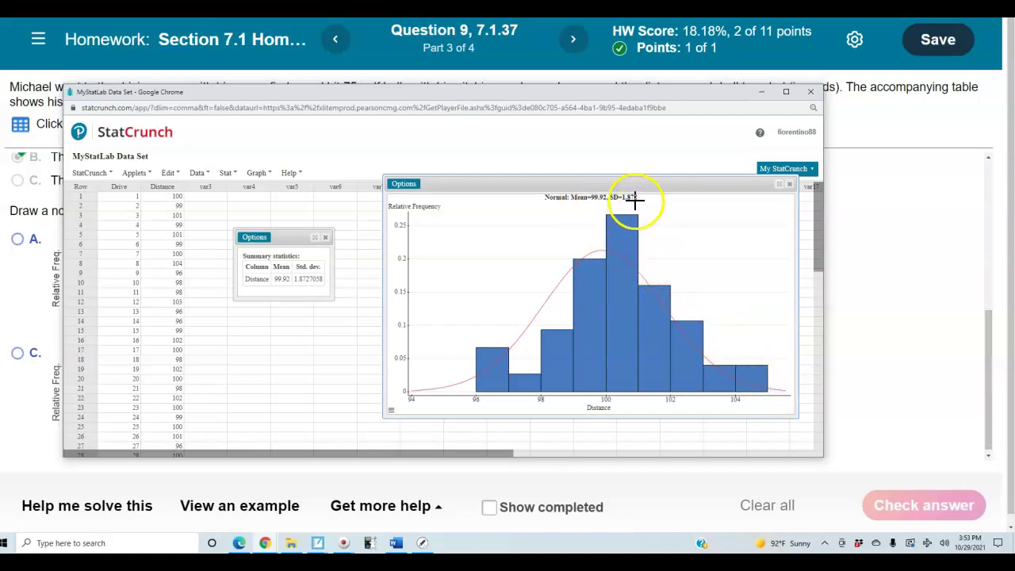
left_click(893, 371)
Select choice C as the normal density histogram and check it, getting it marked correct
left_click(428, 397)
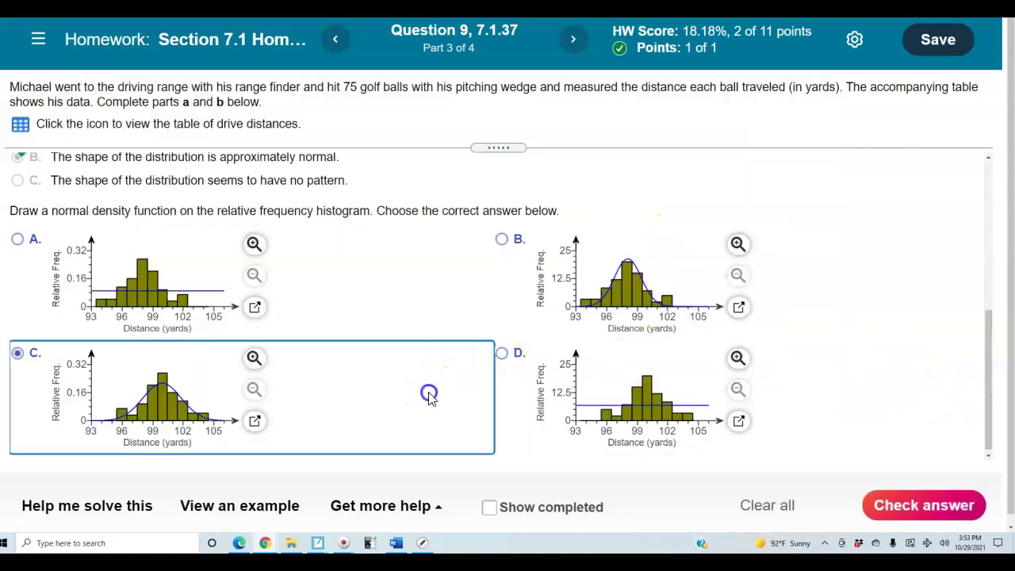
left_click(579, 281)
left_click(189, 409)
left_click(622, 273)
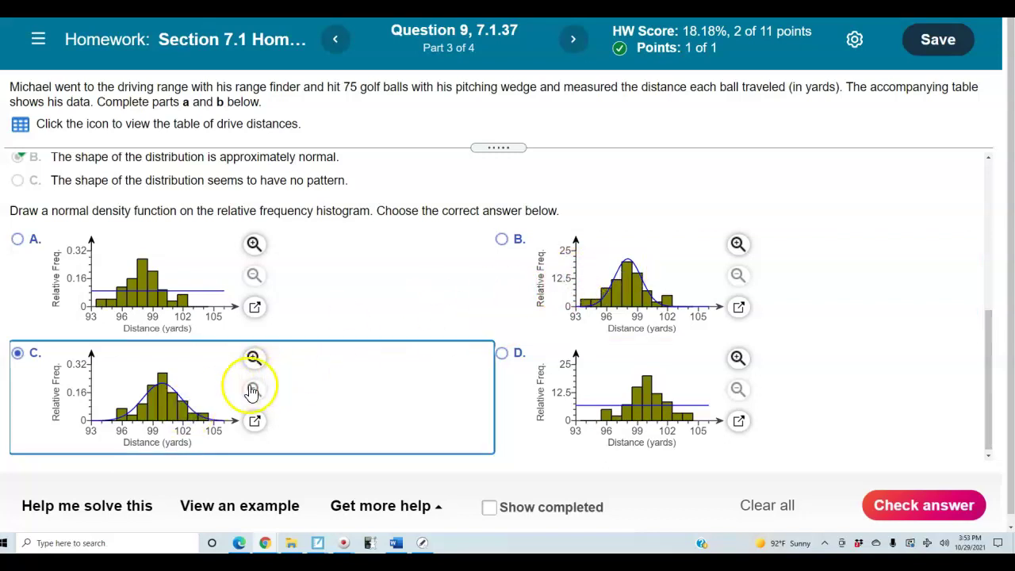
left_click(575, 267)
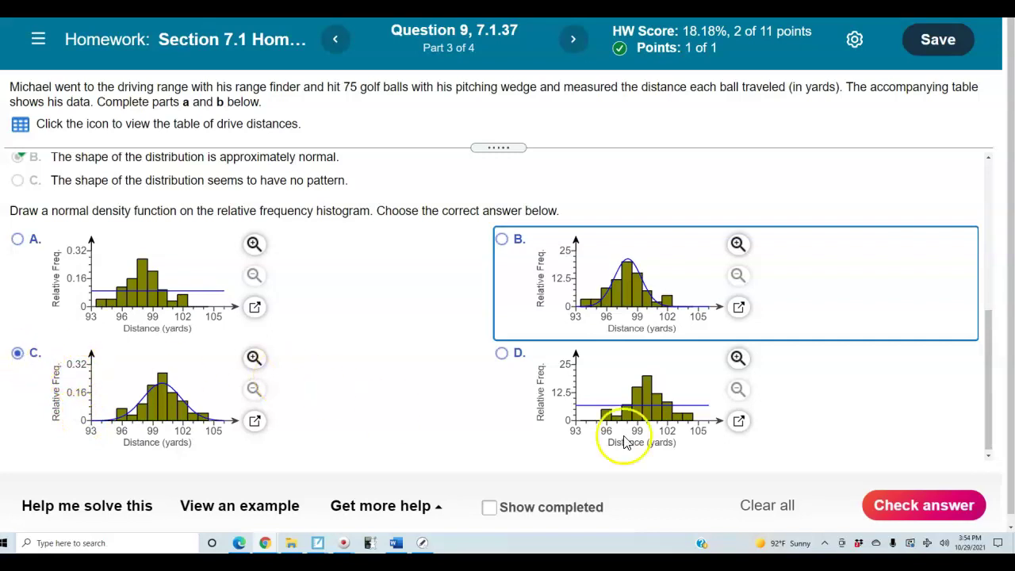
left_click(904, 504)
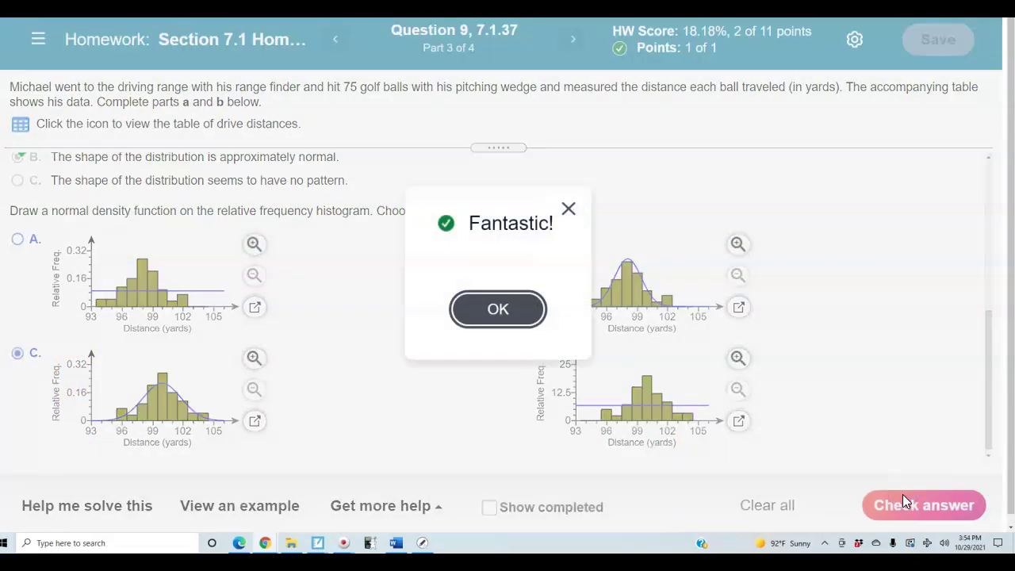
left_click(515, 308)
scroll(999, 361, "down", 3)
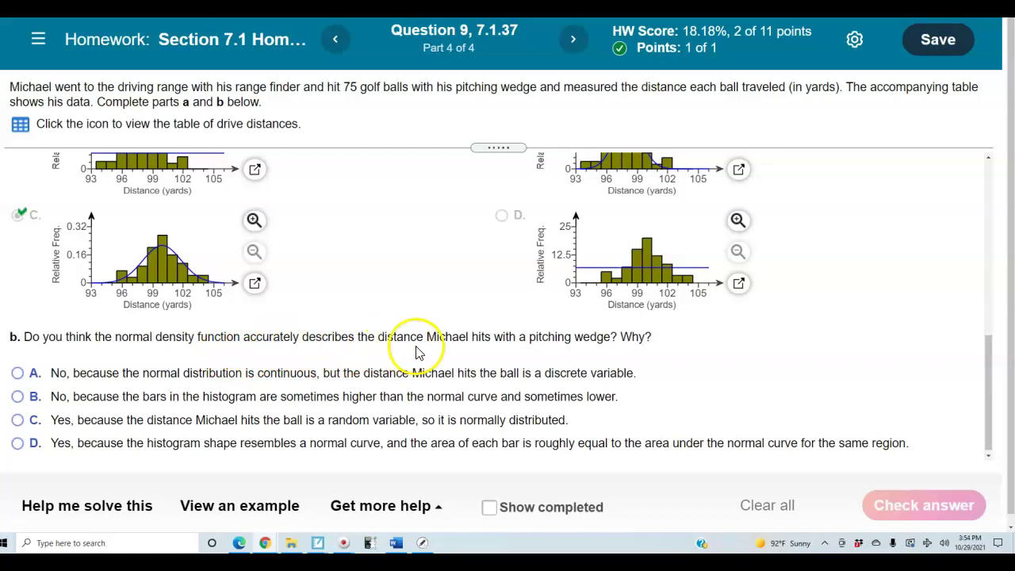
Pick answer D: yes, the histogram resembles a normal curve with matching bar areas
left_click(506, 343)
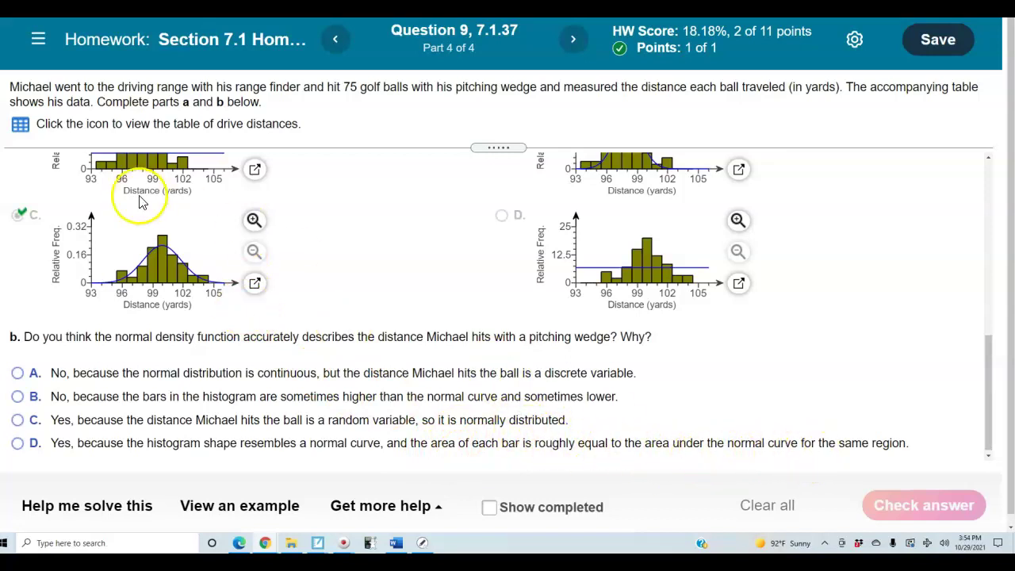
left_click(18, 444)
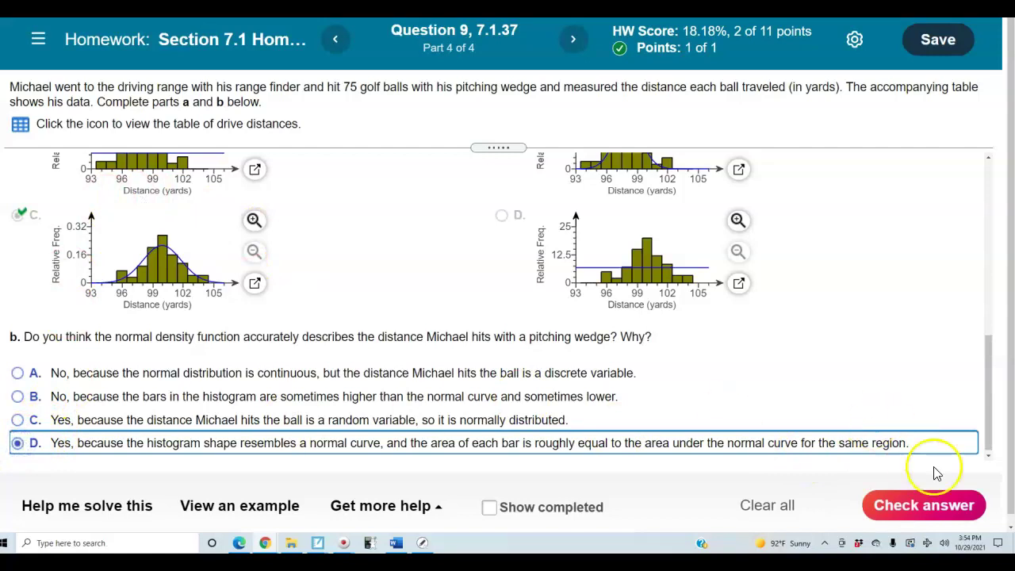